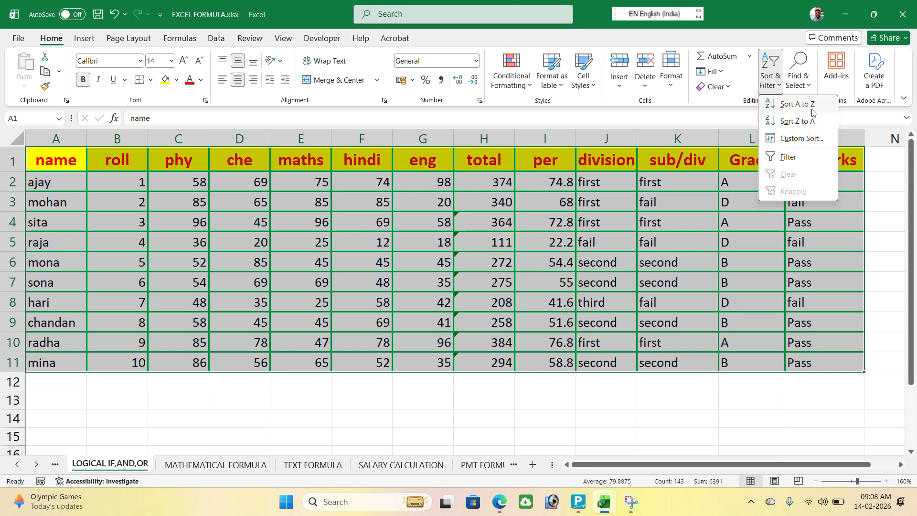
Sort the selected marks table by name from A to Z and re-sort it from Z to A.
left_click(797, 104)
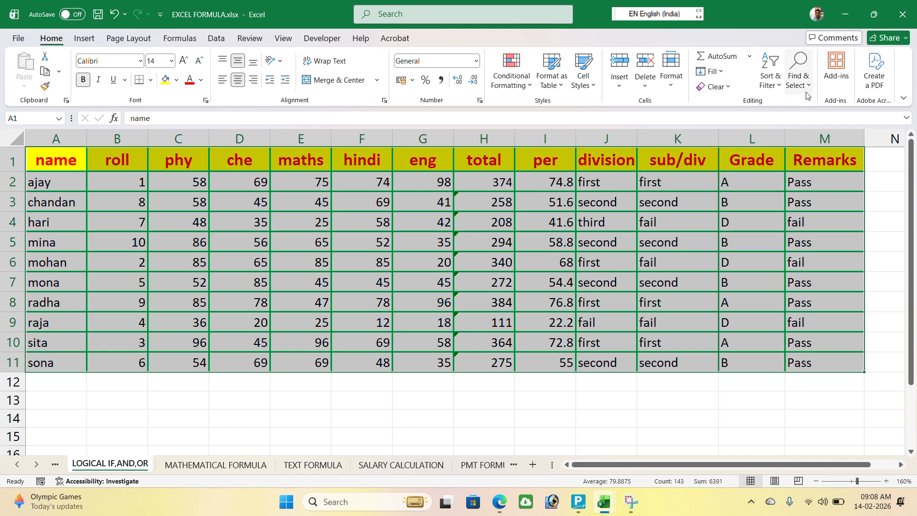
left_click(772, 90)
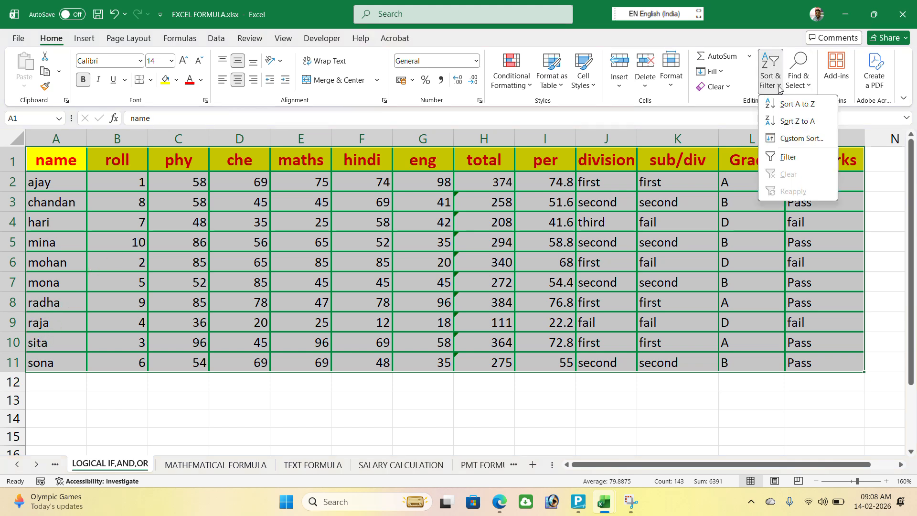
left_click(793, 122)
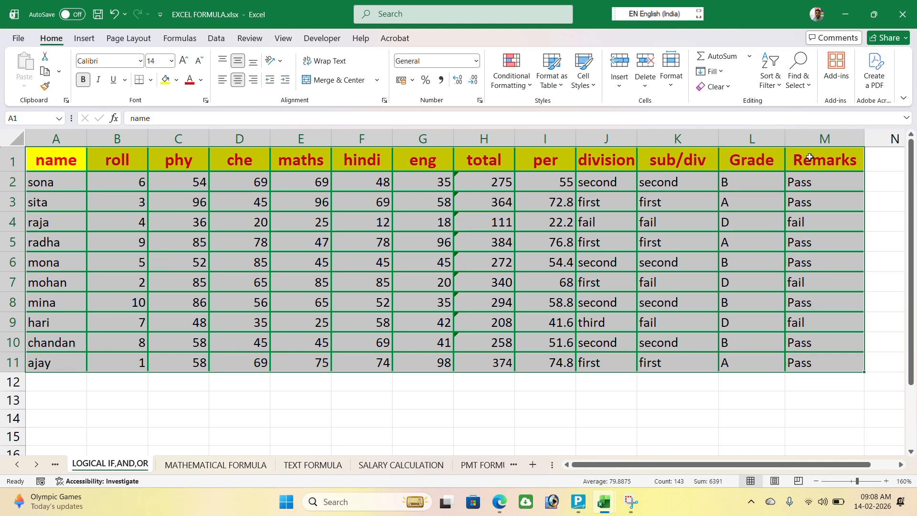
Custom-sort the marks table by total on cell values, ordered Largest to Smallest.
left_click(770, 79)
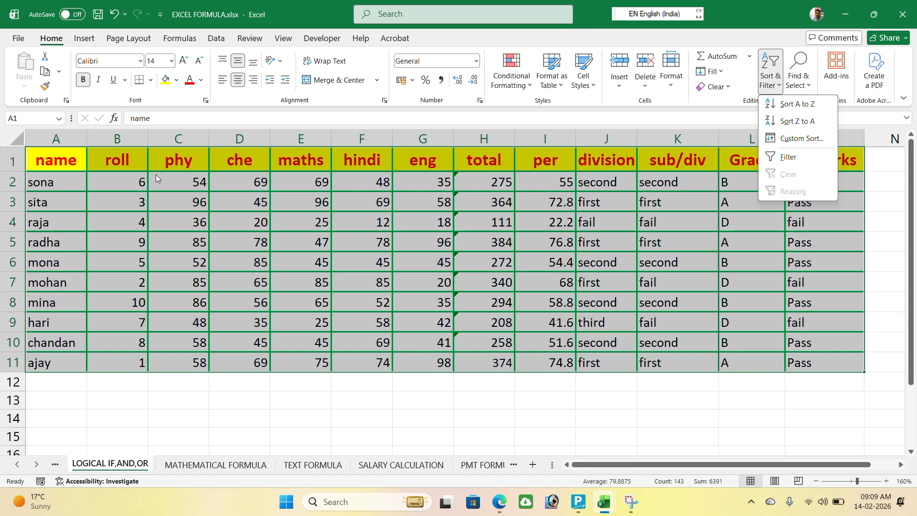
left_click(801, 139)
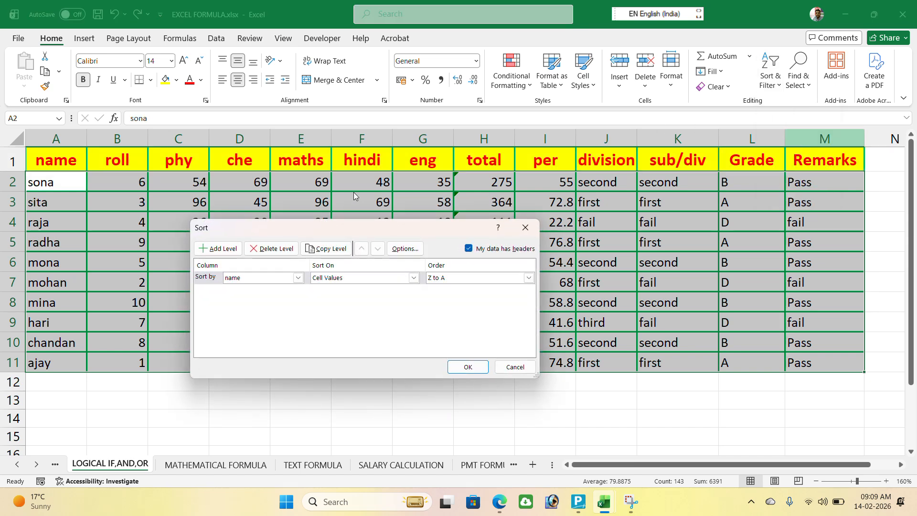
left_click(299, 279)
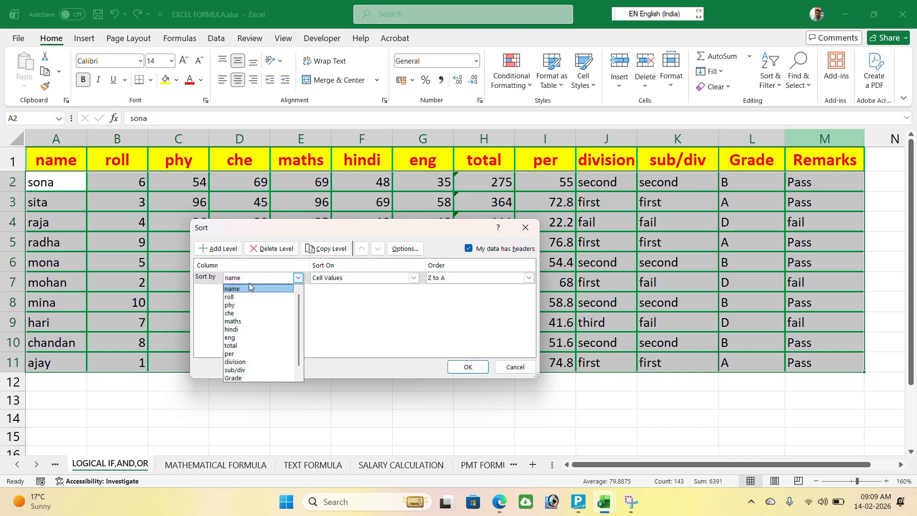
left_click(341, 247)
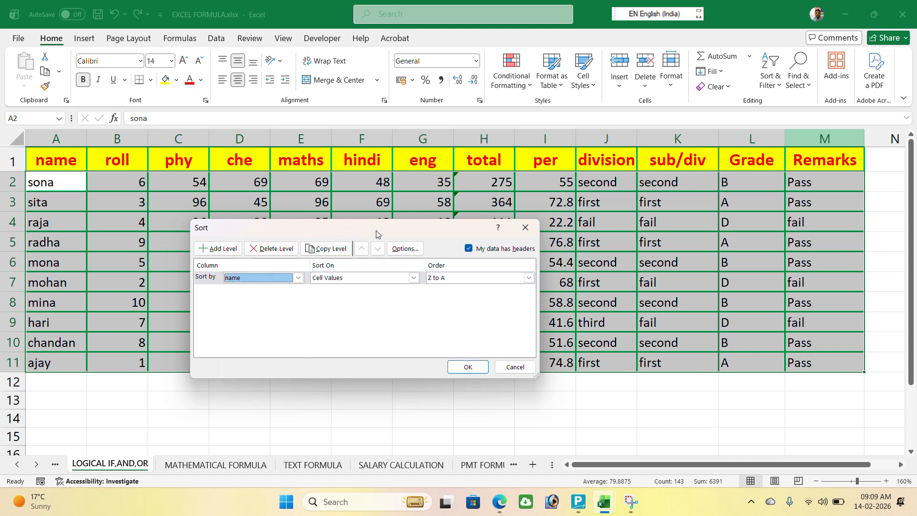
left_click_drag(375, 233, 373, 261)
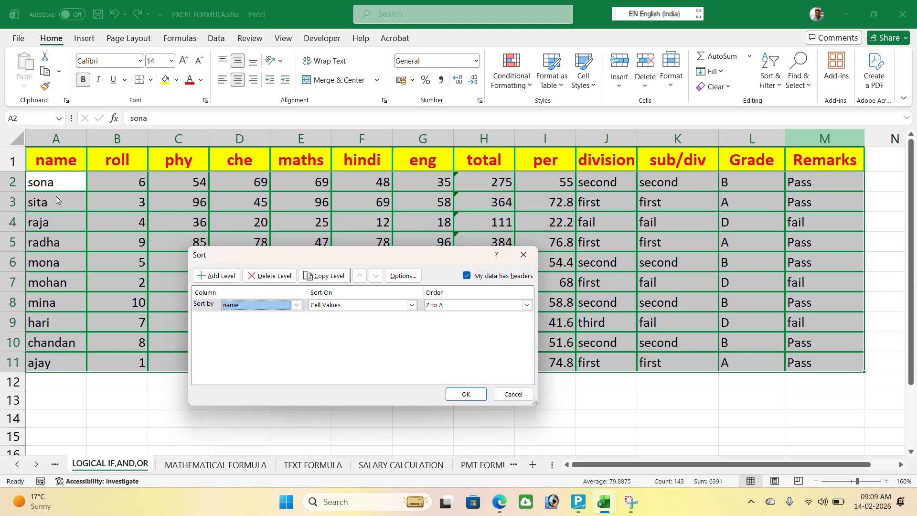
left_click(296, 305)
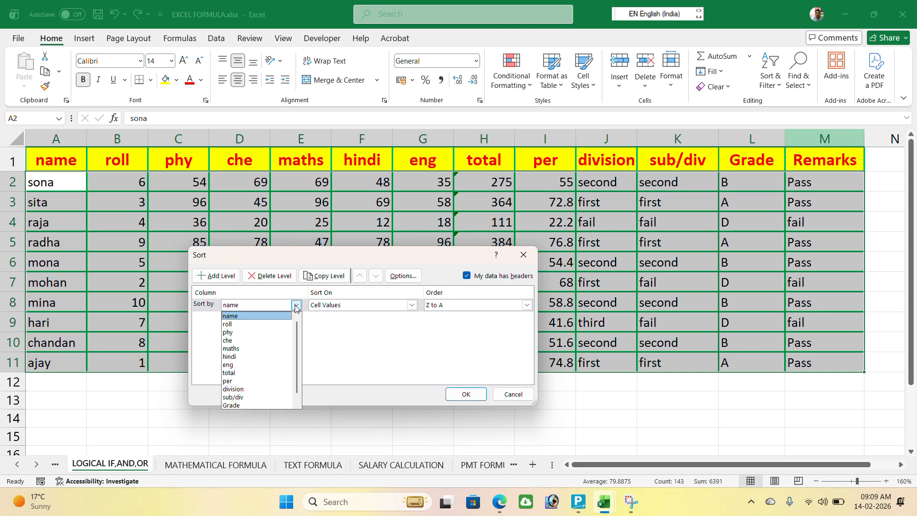
left_click(231, 374)
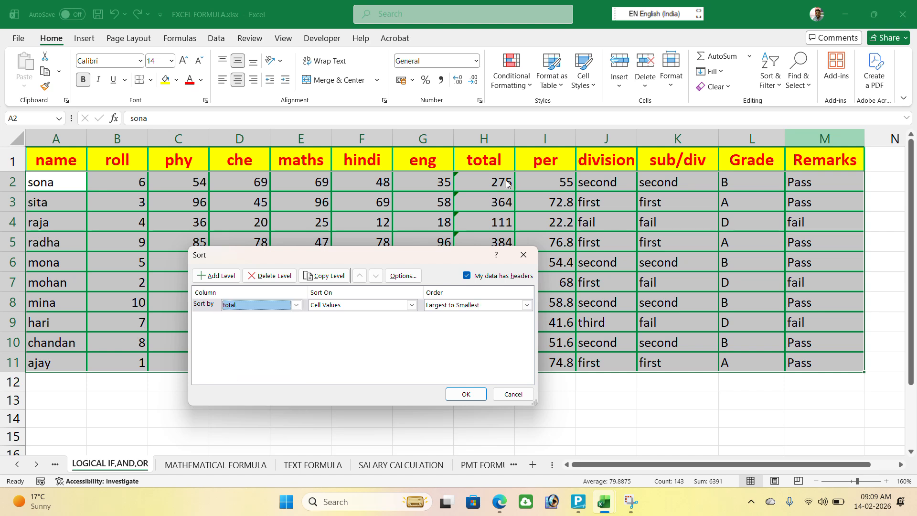
left_click(448, 306)
left_click(440, 324)
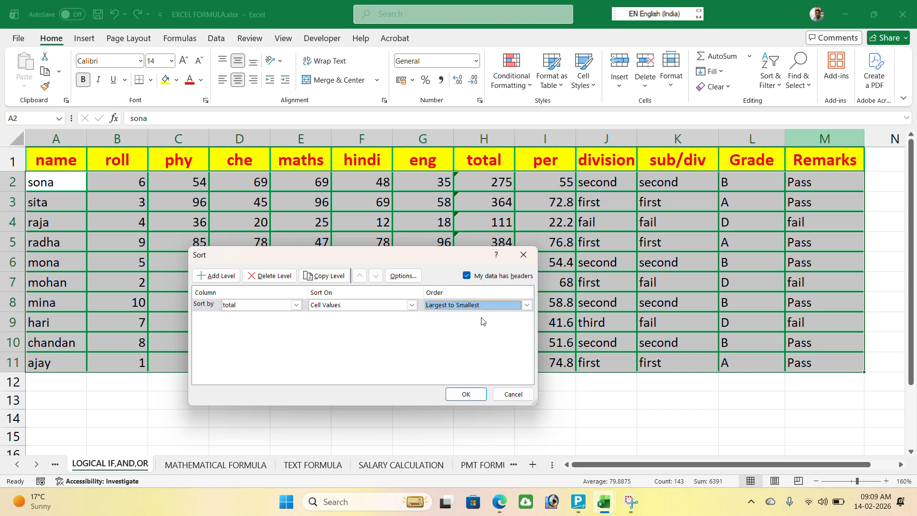
left_click(466, 394)
left_click(72, 181)
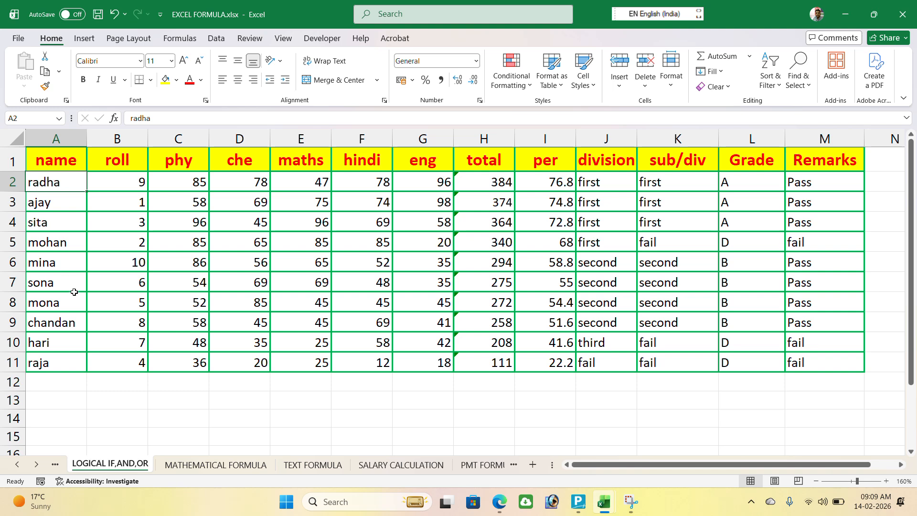
left_click(57, 360)
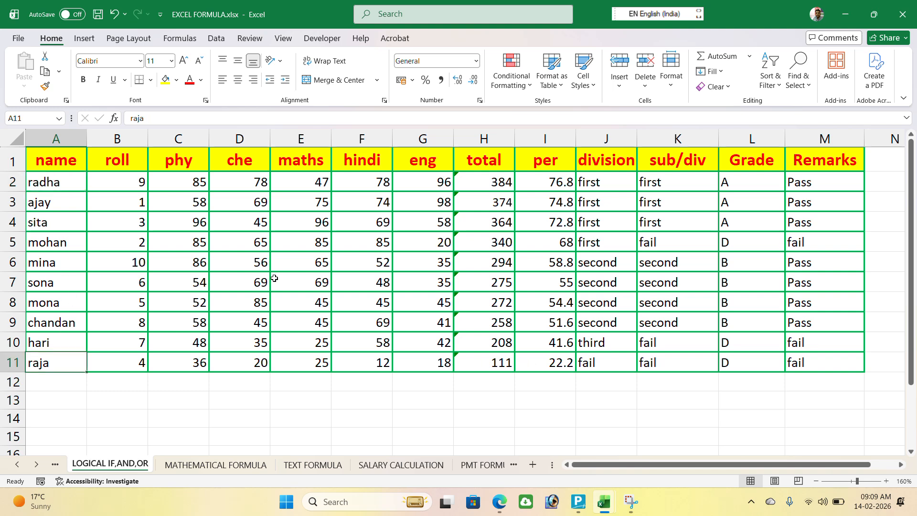
Select the whole table A1:M11 and custom-sort it by roll, ordered Smallest to Largest.
left_click_drag(57, 161, 841, 359)
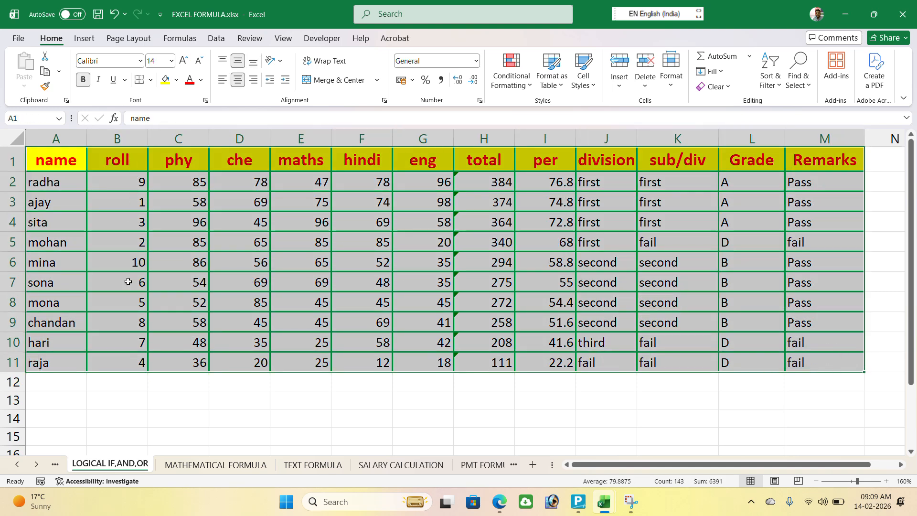
left_click(770, 71)
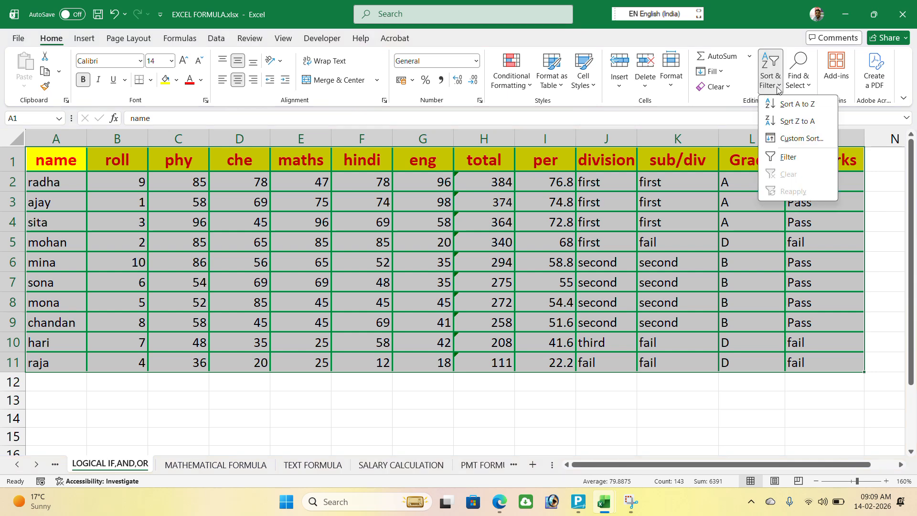
left_click(791, 140)
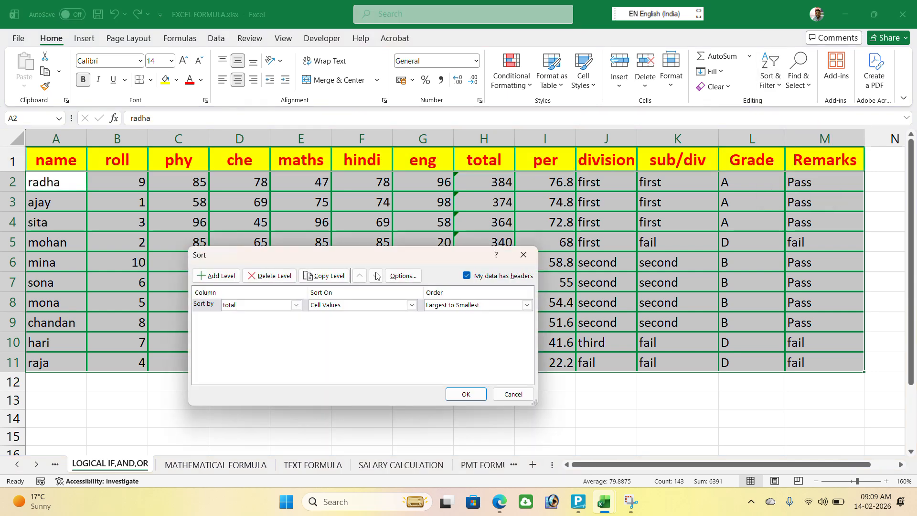
left_click(296, 304)
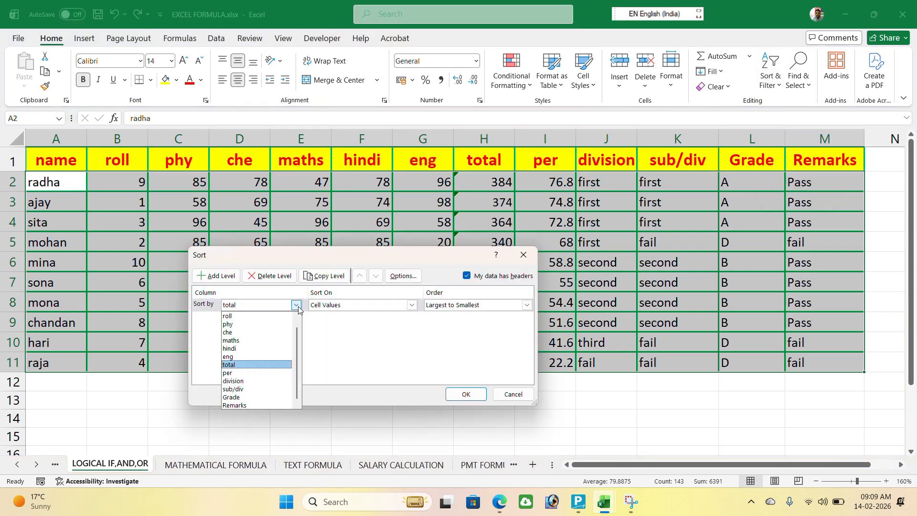
left_click(248, 317)
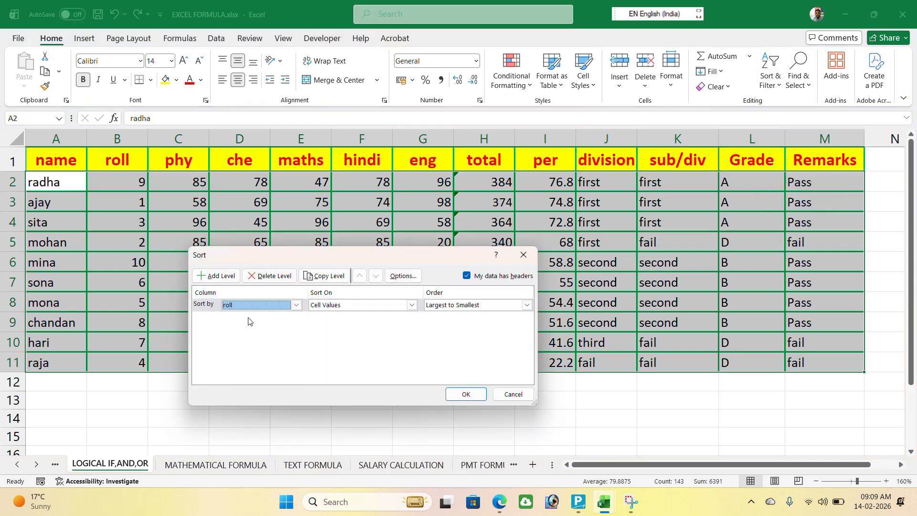
left_click(445, 308)
left_click(452, 316)
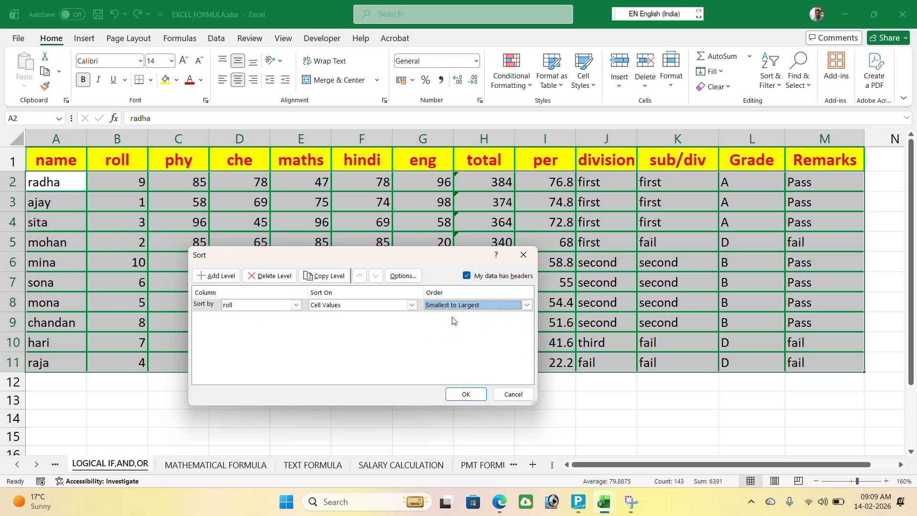
left_click(466, 393)
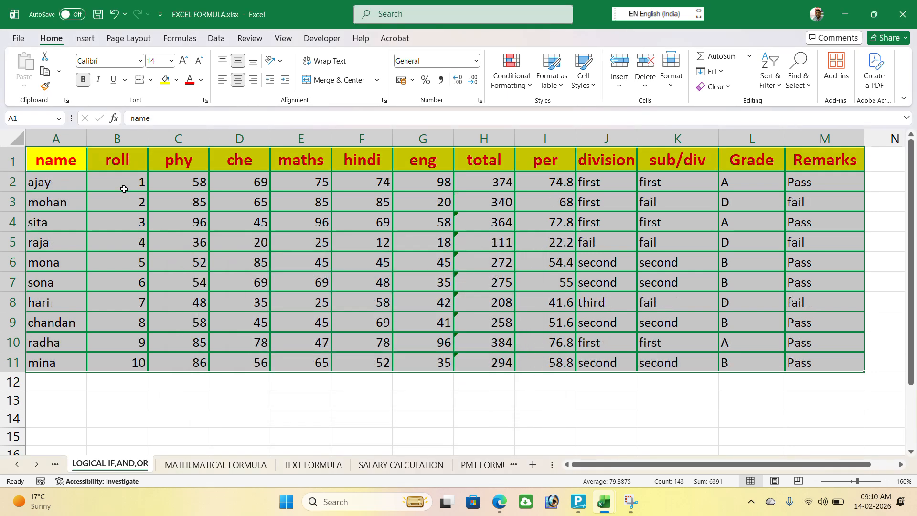
left_click(127, 186)
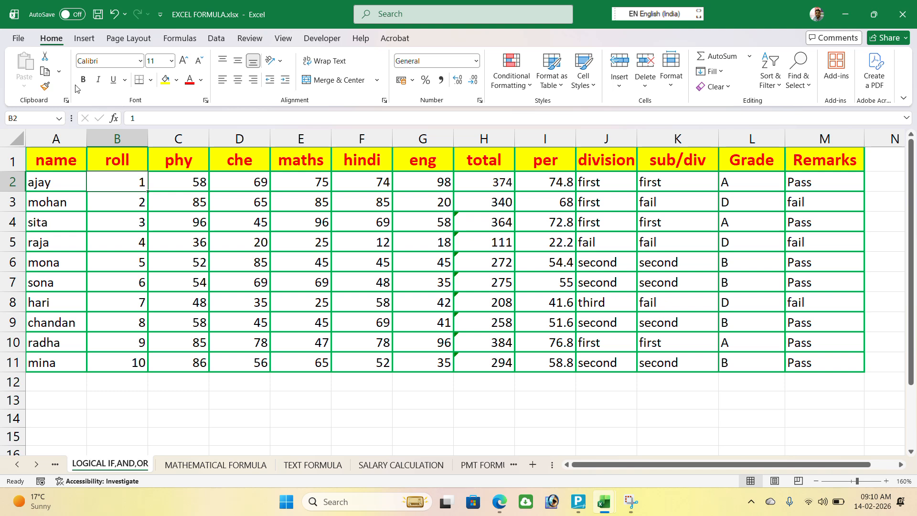
Add filters to the header row from name to Remarks.
left_click(630, 204)
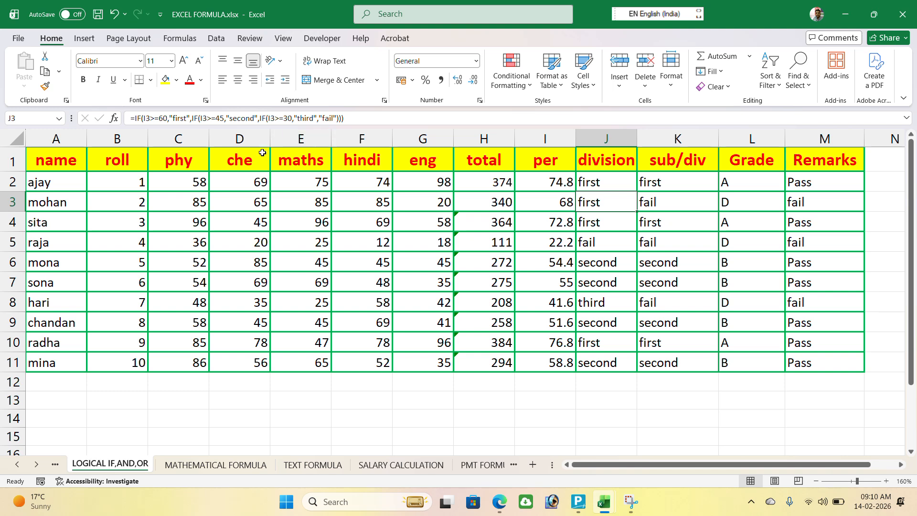
left_click(60, 160)
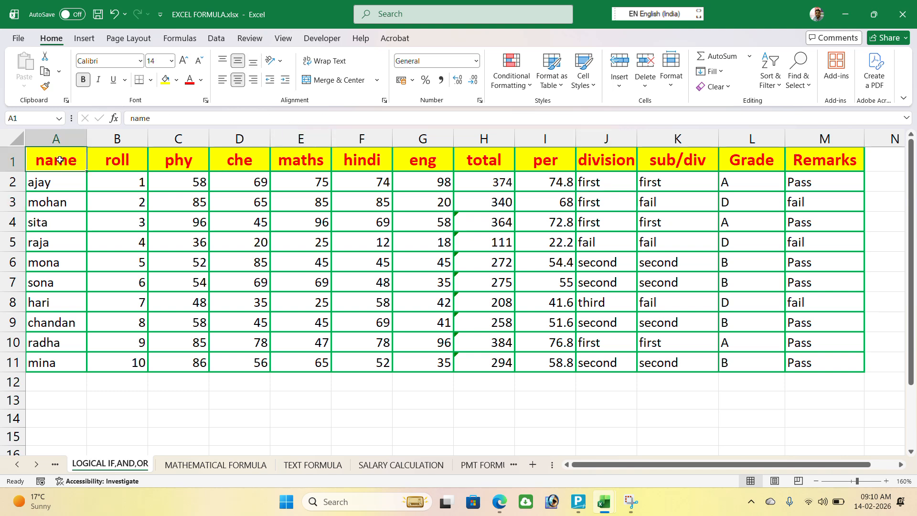
left_click_drag(62, 160, 801, 157)
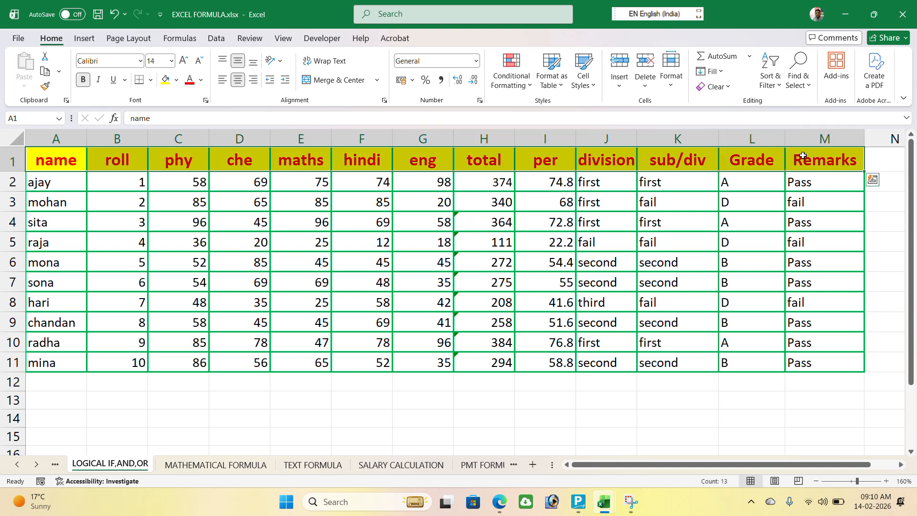
left_click(780, 88)
left_click(792, 162)
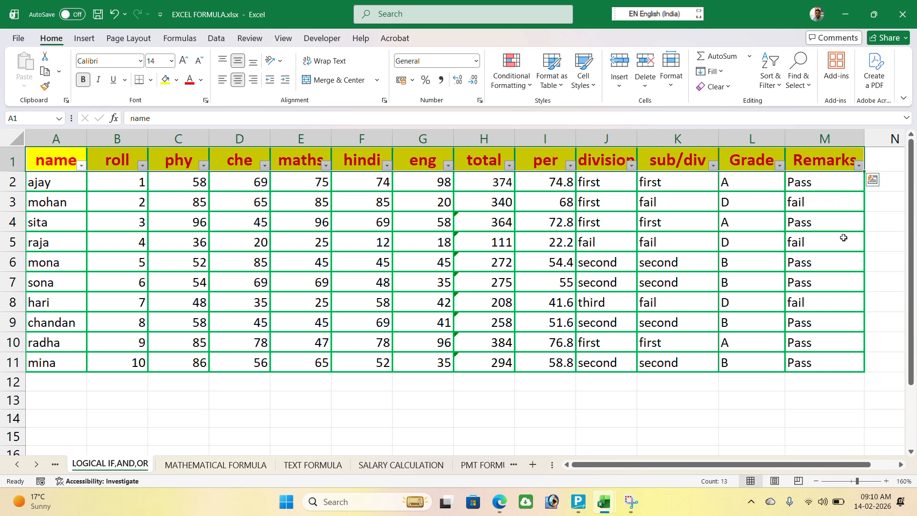
Filter the Remarks column to only the Pass rows, and clear the filter to show all records again.
left_click(858, 165)
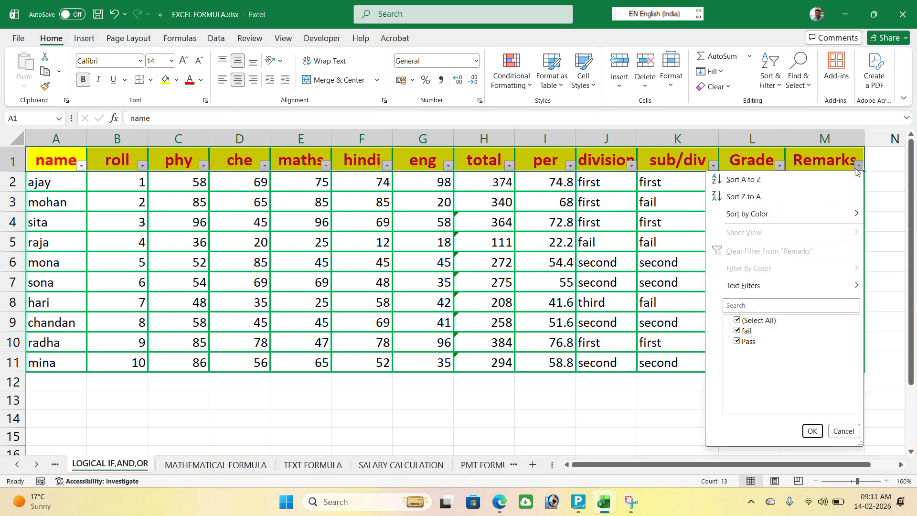
left_click(745, 330)
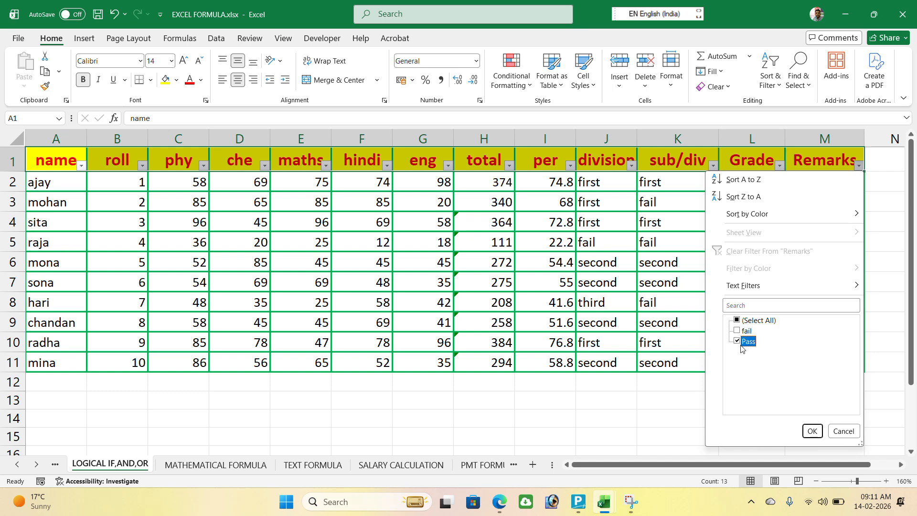
left_click(811, 431)
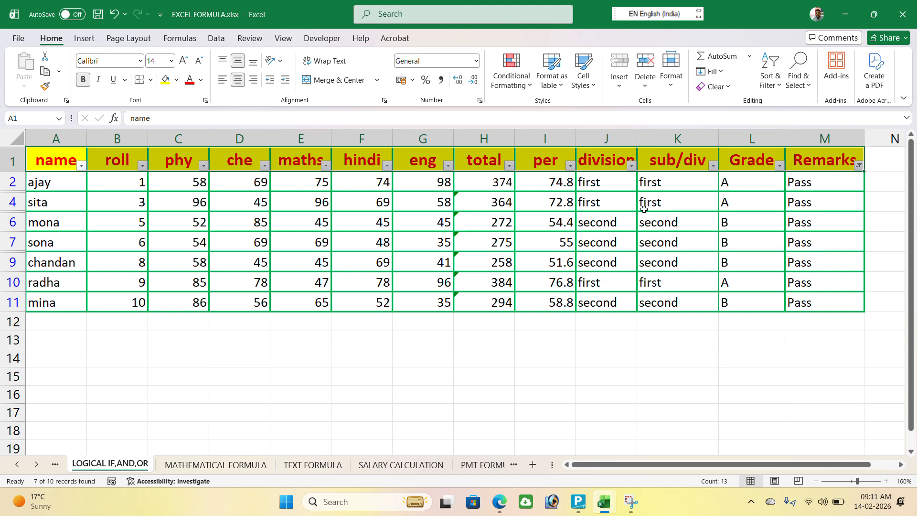
left_click(779, 86)
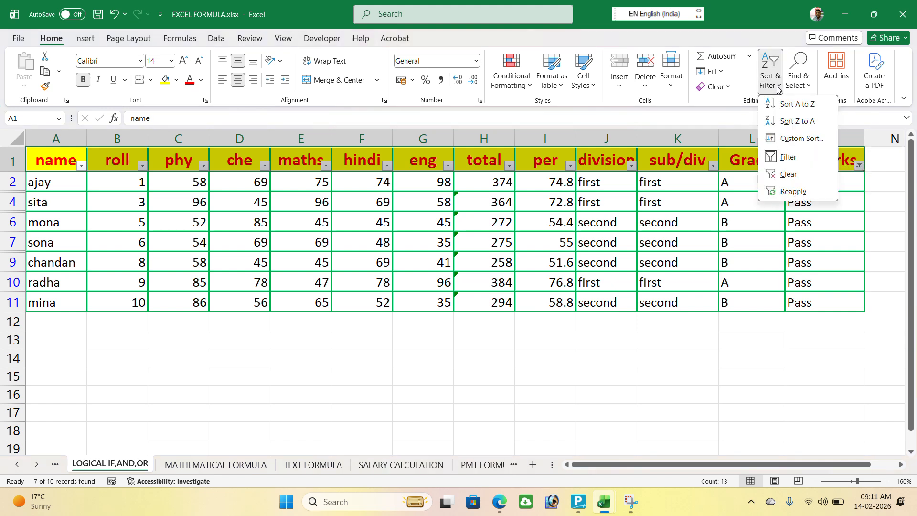
left_click(791, 179)
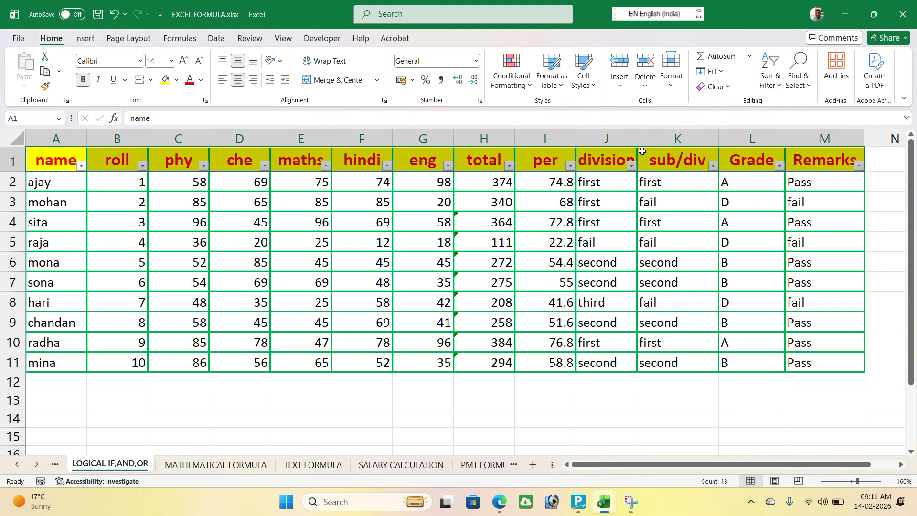
Filter the total column with a Between number filter, greater than or equal to 280 and less than or equal to 350.
left_click(508, 165)
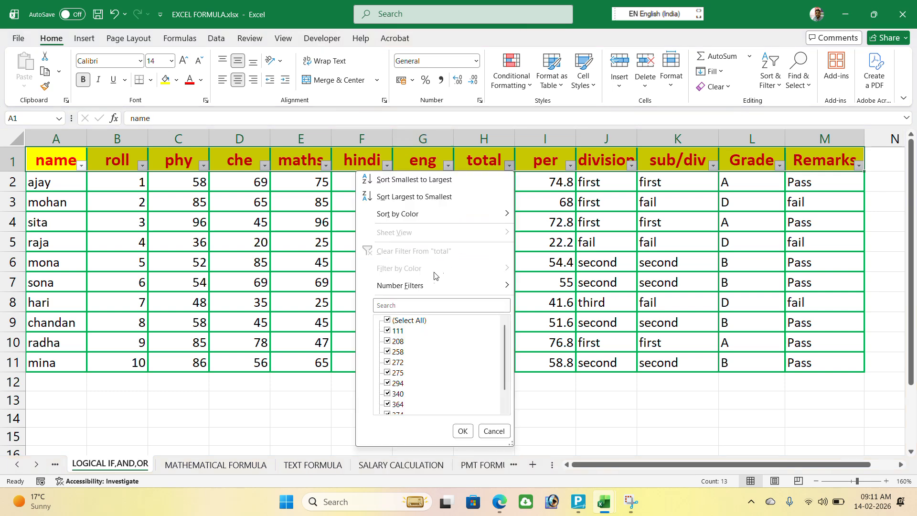
mouse_move(423, 286)
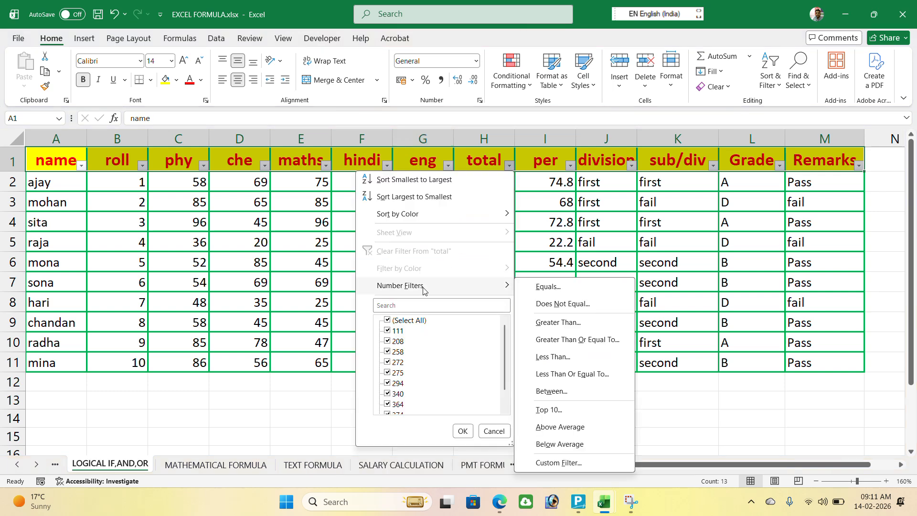
left_click(554, 394)
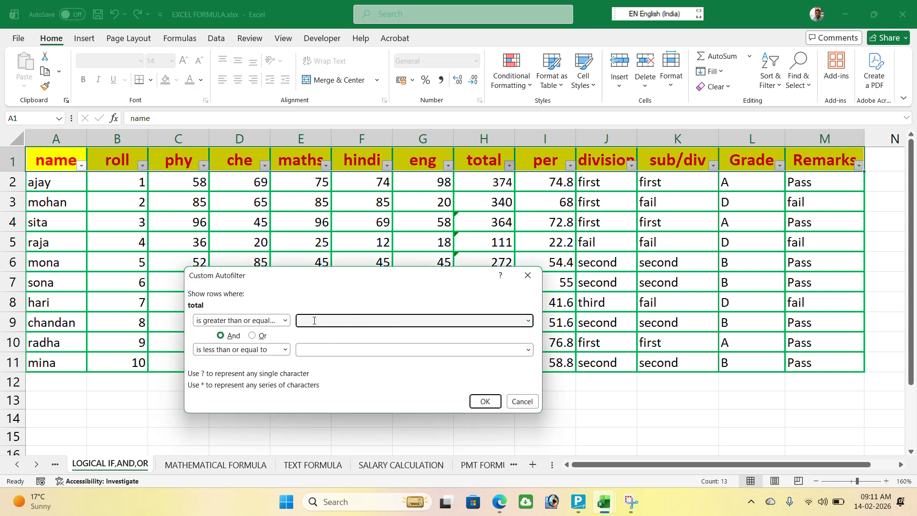
type("0")
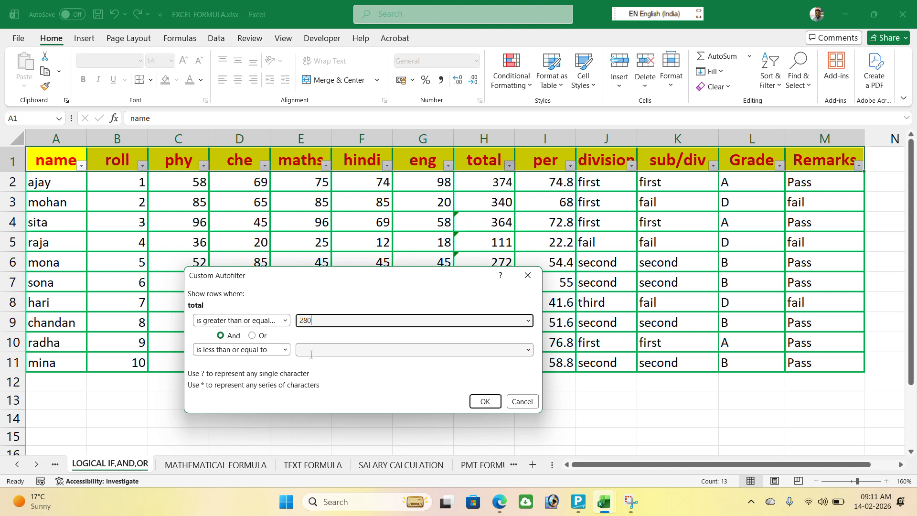
left_click_drag(328, 321, 263, 320)
type("35")
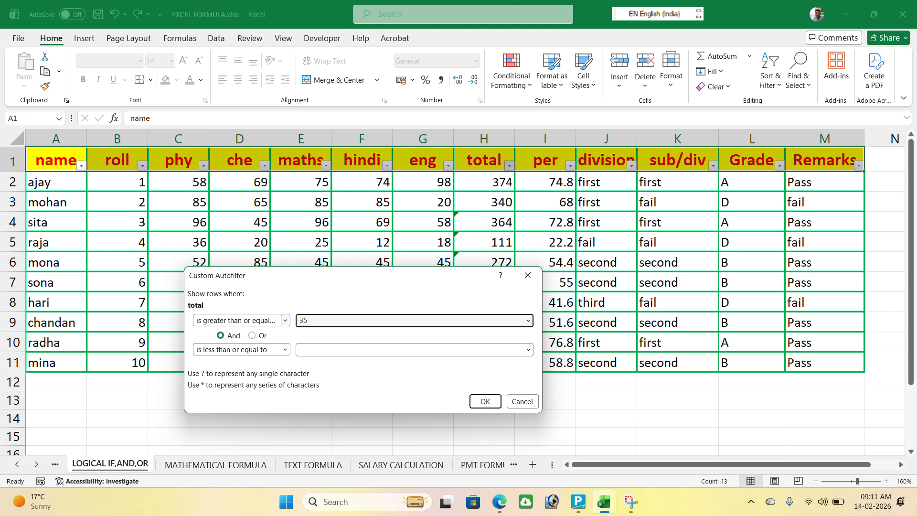
key("BackSpace")
key("BackSpace")
type("280")
left_click(307, 348)
type("350")
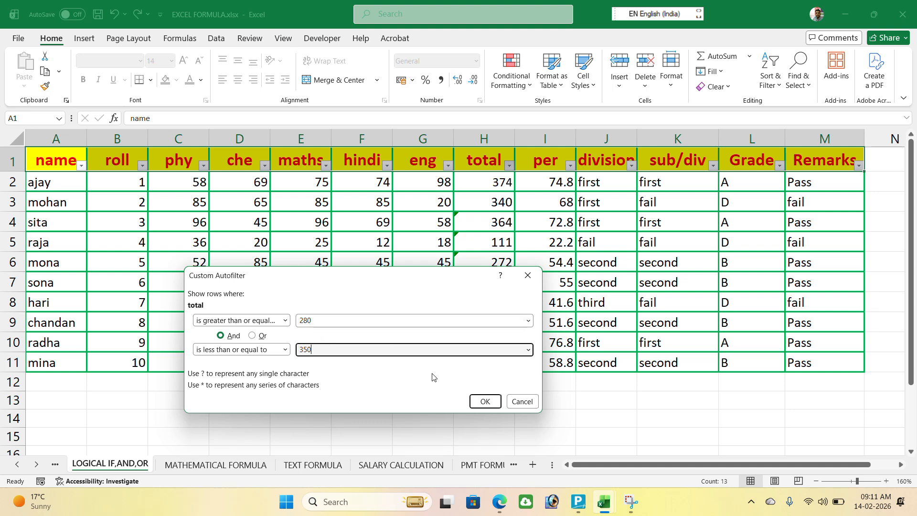
left_click(485, 401)
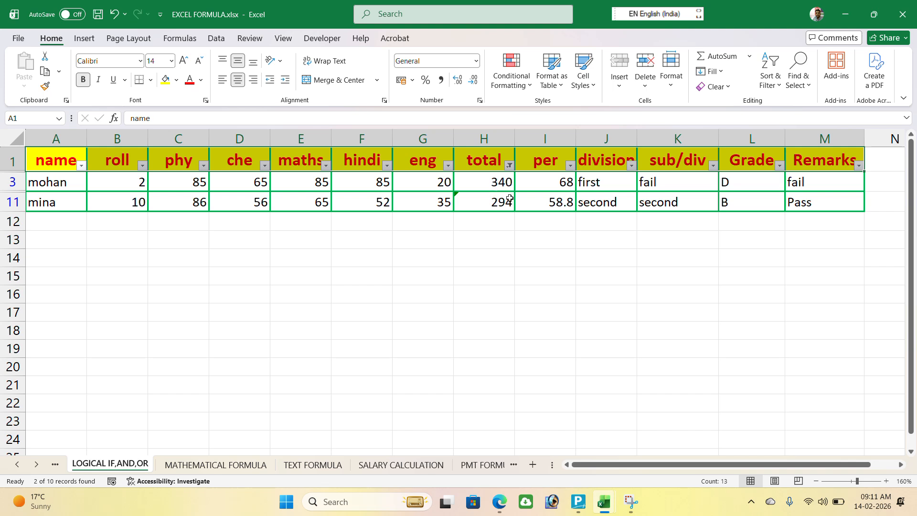
Clear the filter on the totals to show all records, and remove the filters from the header row.
left_click(774, 90)
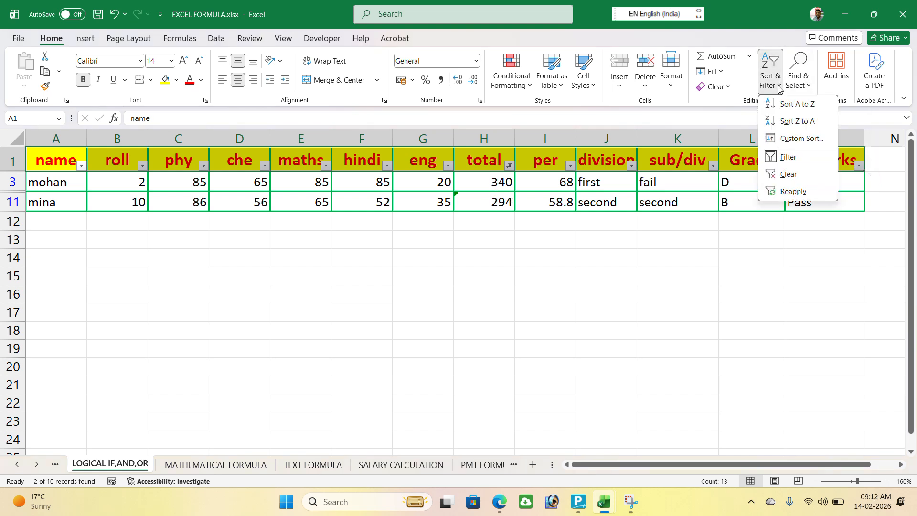
left_click(781, 179)
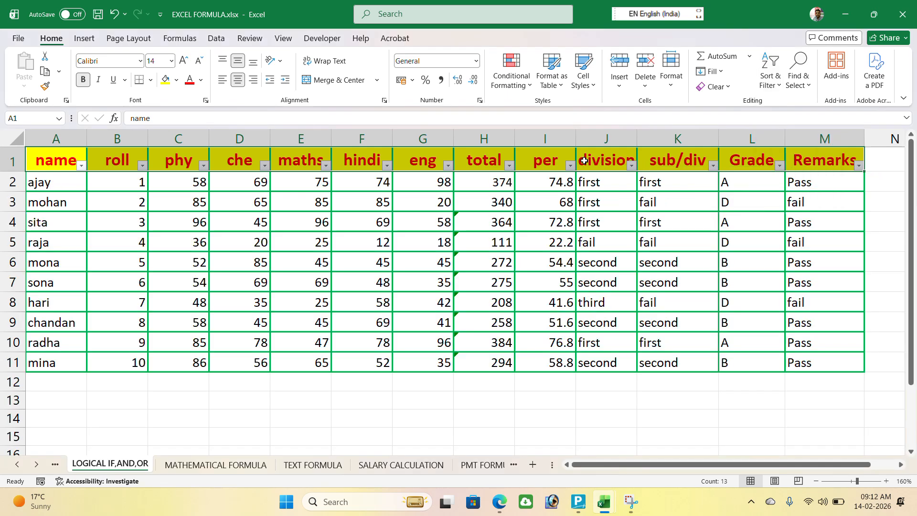
left_click(603, 162)
left_click(771, 80)
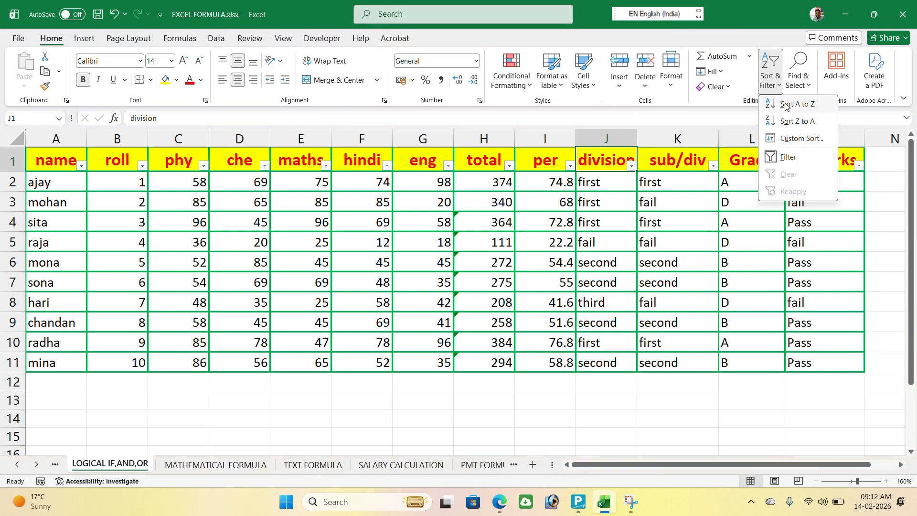
left_click(791, 161)
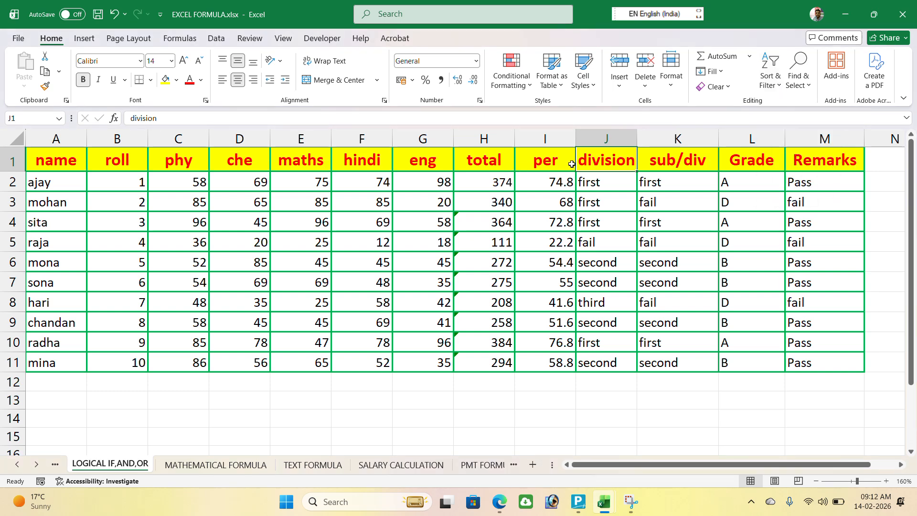